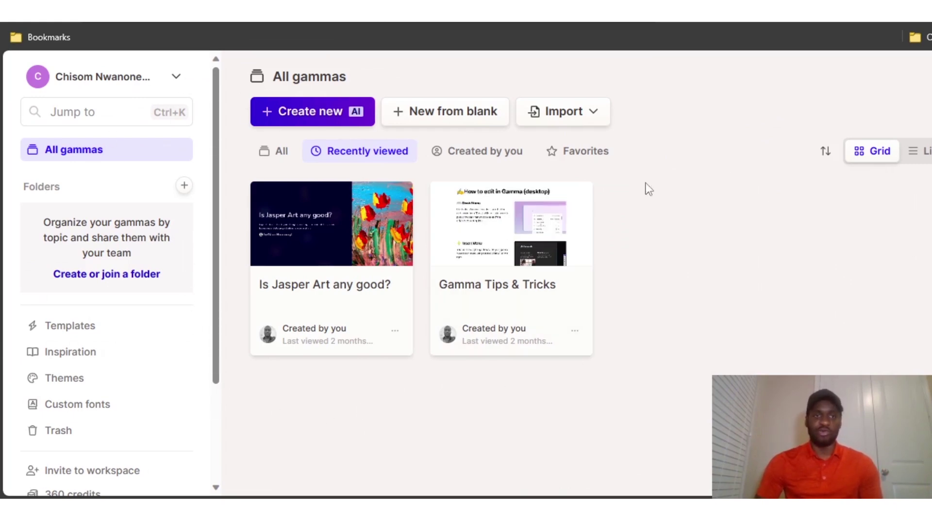
Step: Peek at the Import file options, then start a new AI-generated gamma
scroll(173, 190, down, 3)
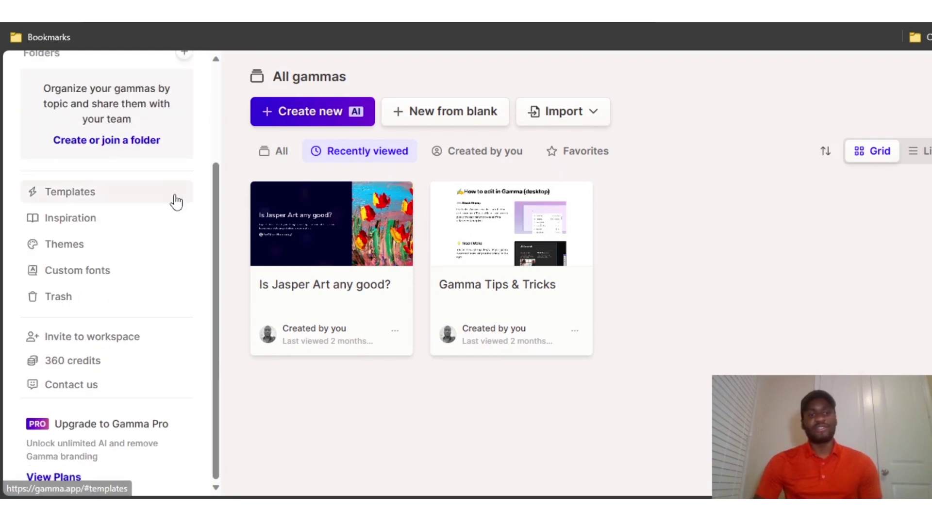
scroll(175, 201, up, 3)
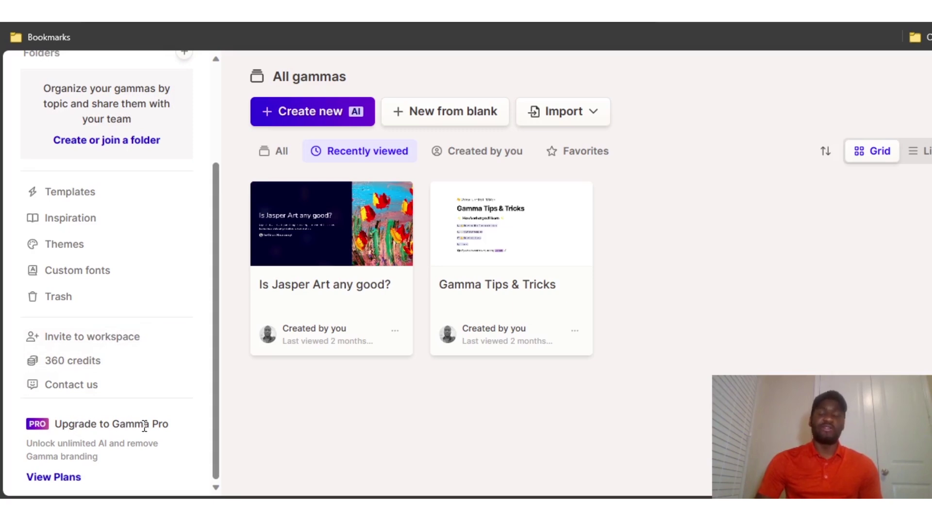
scroll(136, 410, up, 3)
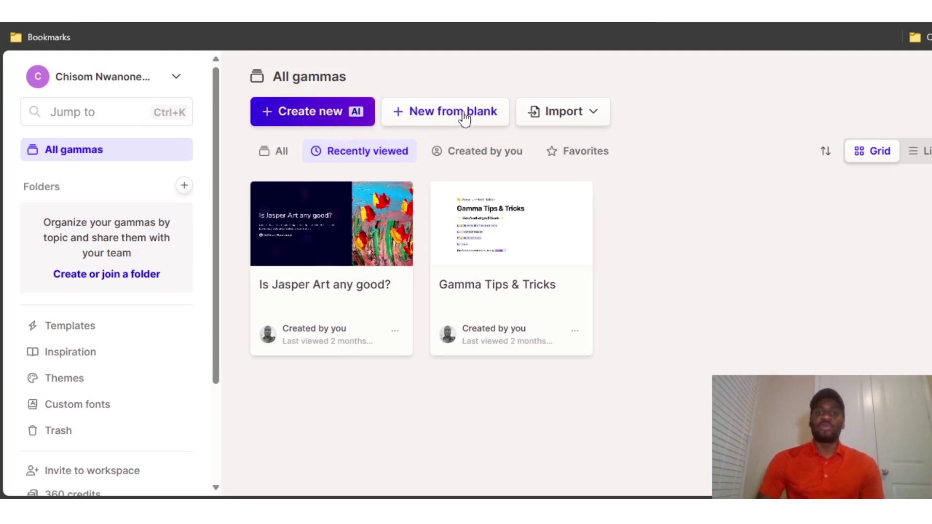
click(599, 115)
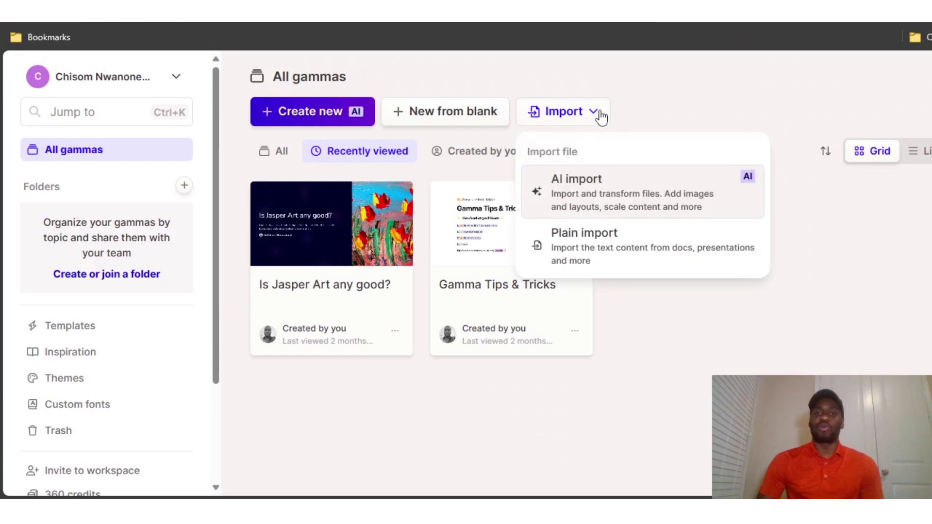
click(608, 115)
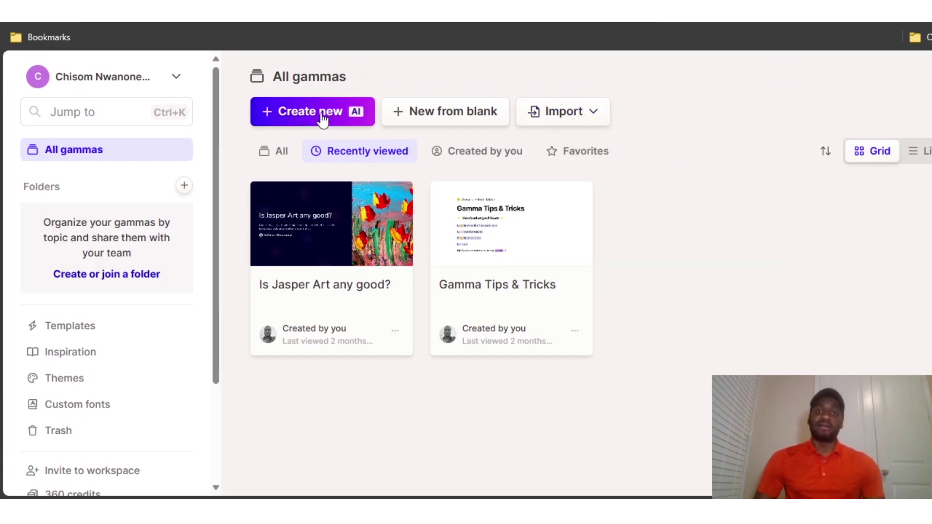
click(325, 121)
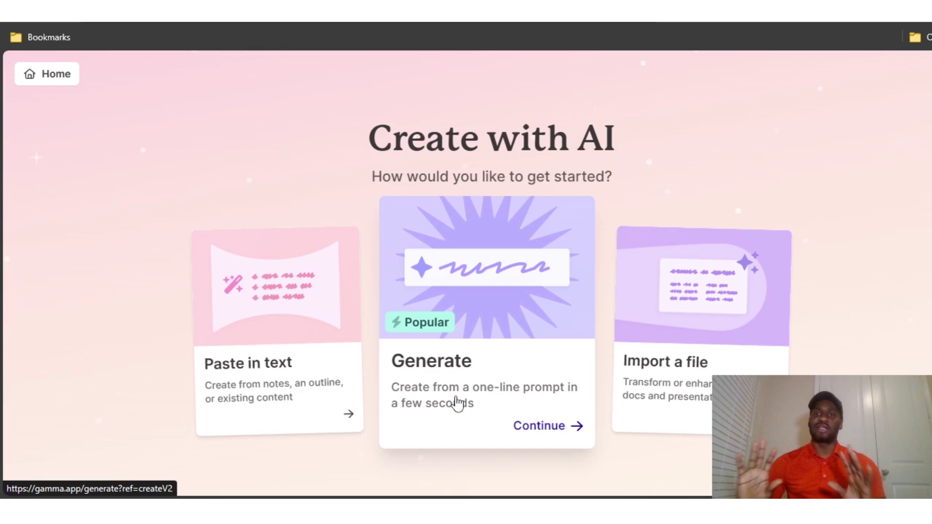
Step: Choose Generate from a one-line prompt with Presentation as the output format
click(537, 428)
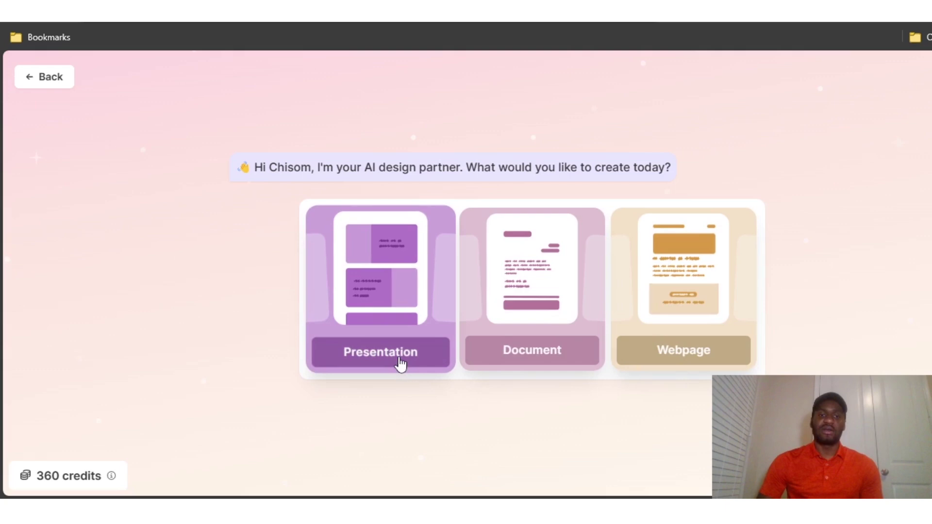
click(400, 364)
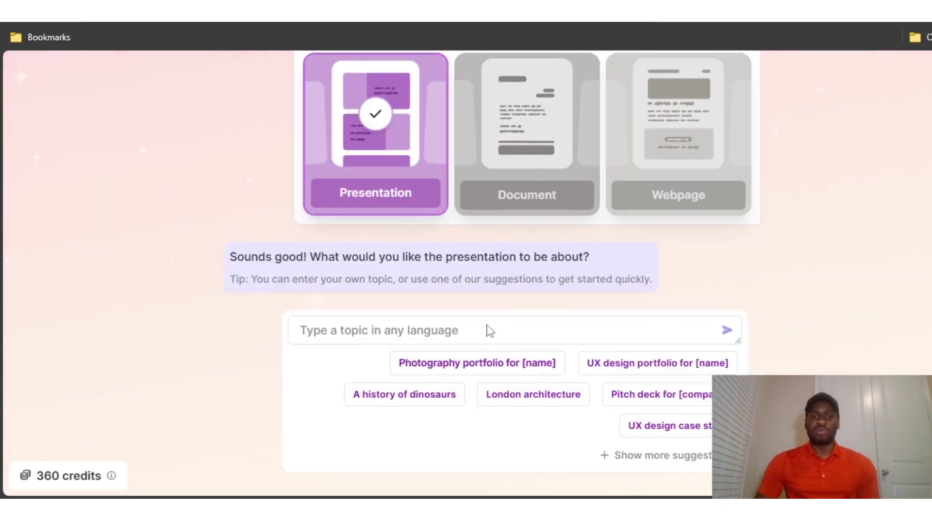
Step: Enter the topic 'Socrates and Euthyphro's Conversation' in the prompt box
click(518, 323)
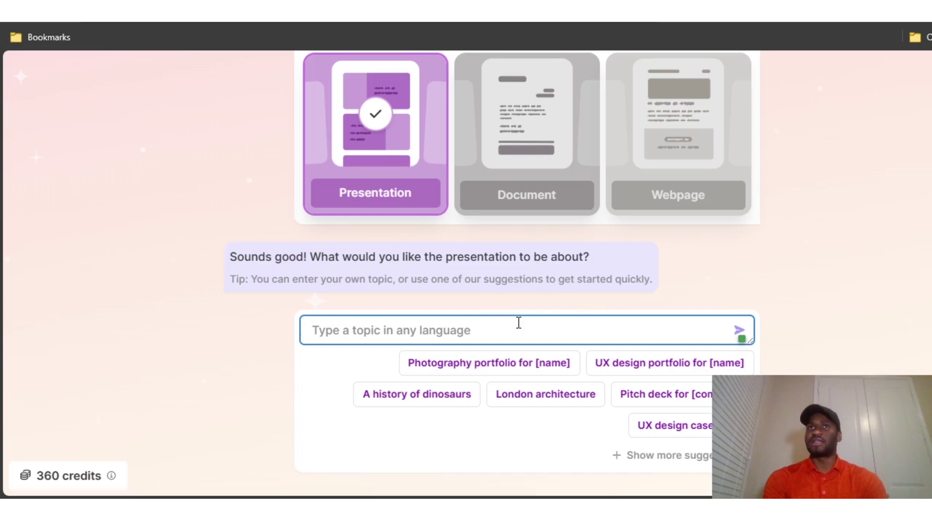
text(S)
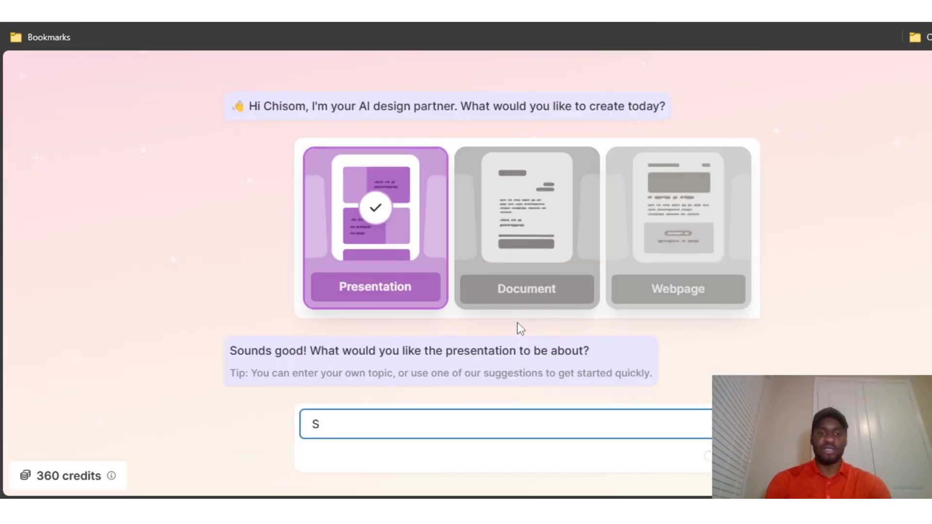
text(ocrate)
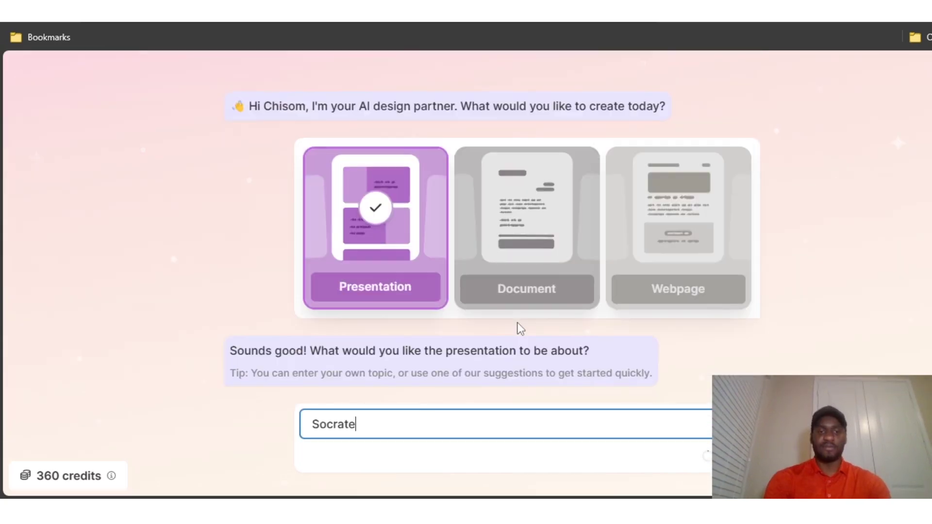
text(s and)
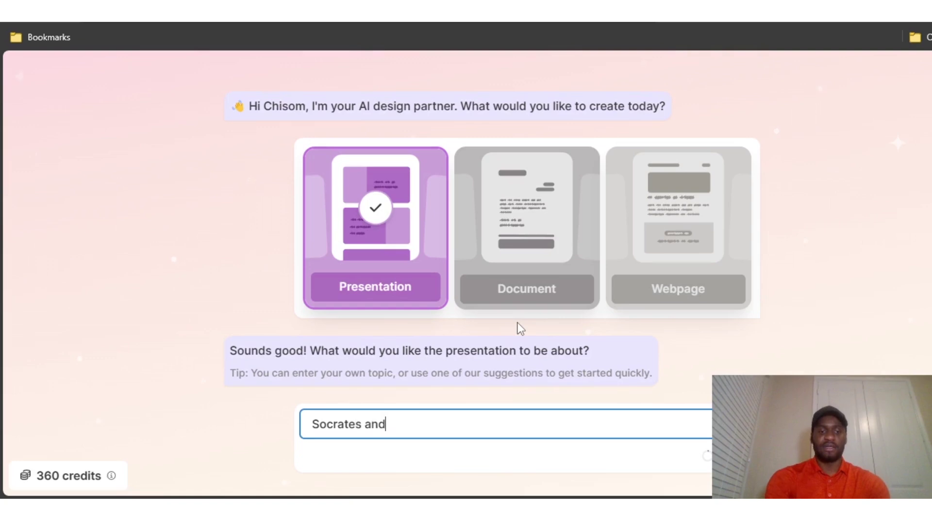
text( Euthyp)
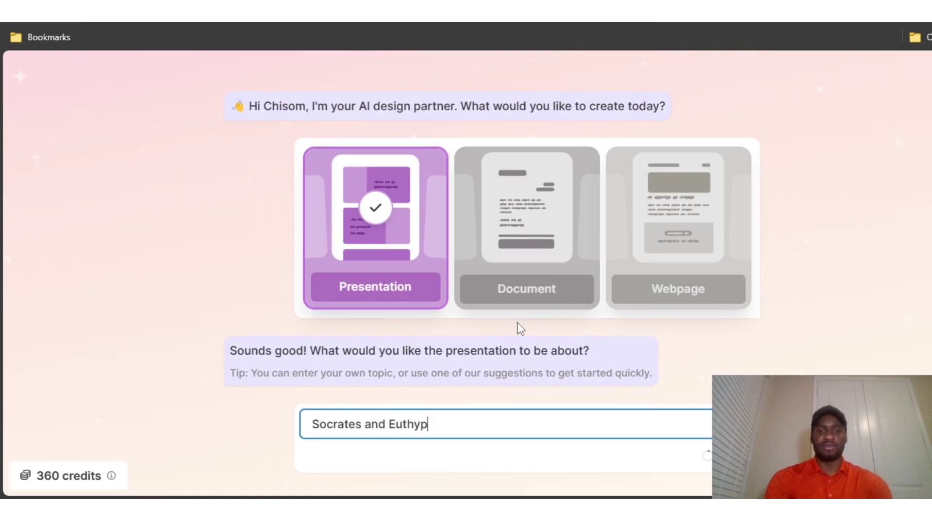
text(h)
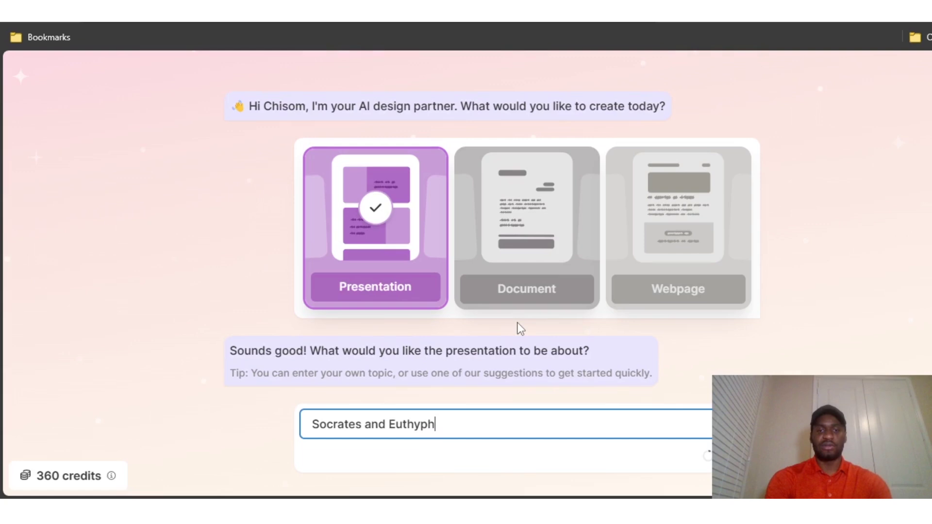
text(ro's Co)
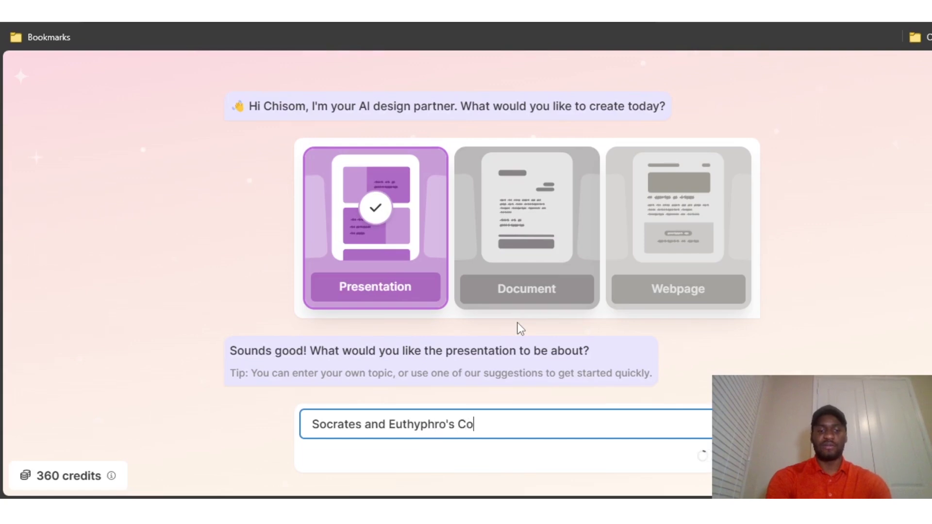
text(nversation)
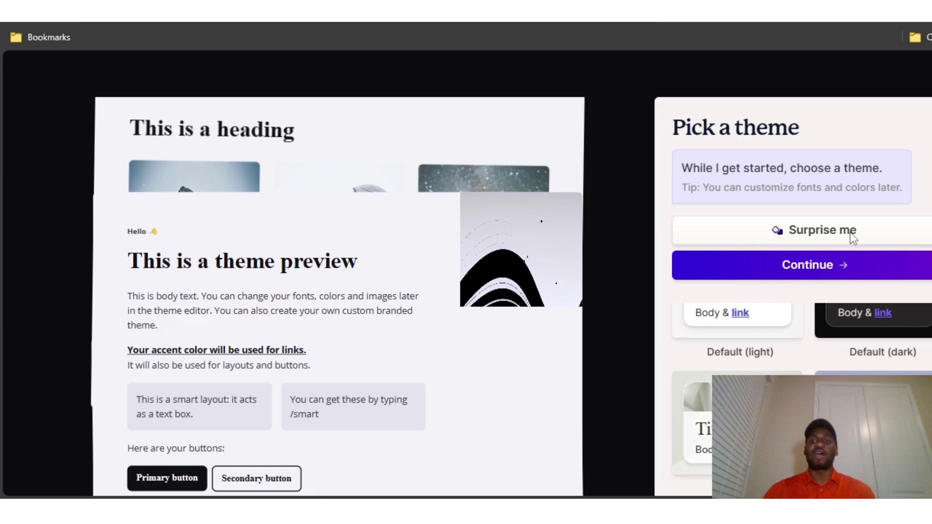
Step: Let Gamma pick a random theme with Surprise me
click(851, 234)
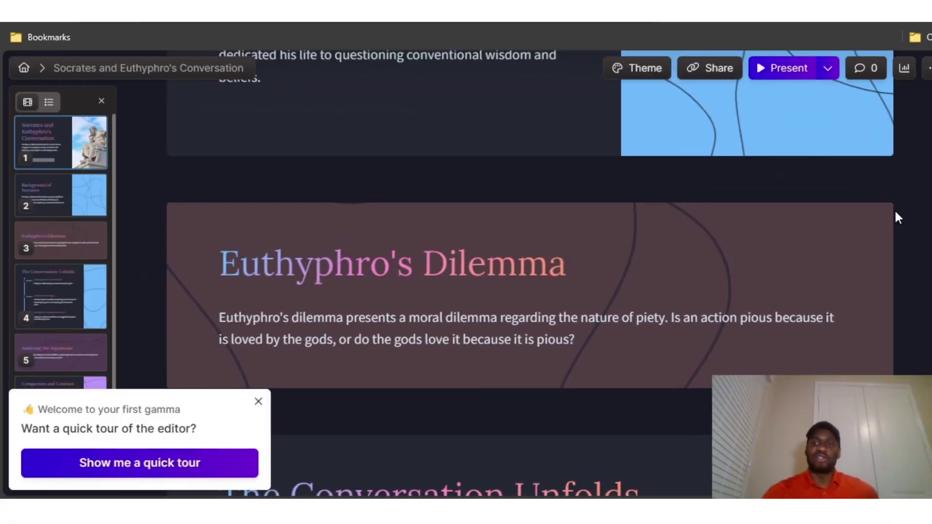
scroll(897, 217, up, 10)
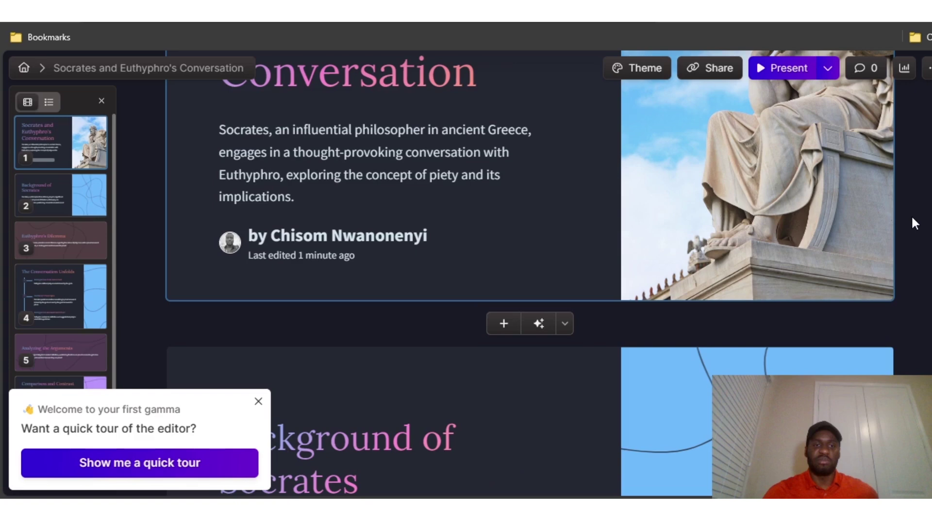
scroll(911, 215, up, 2)
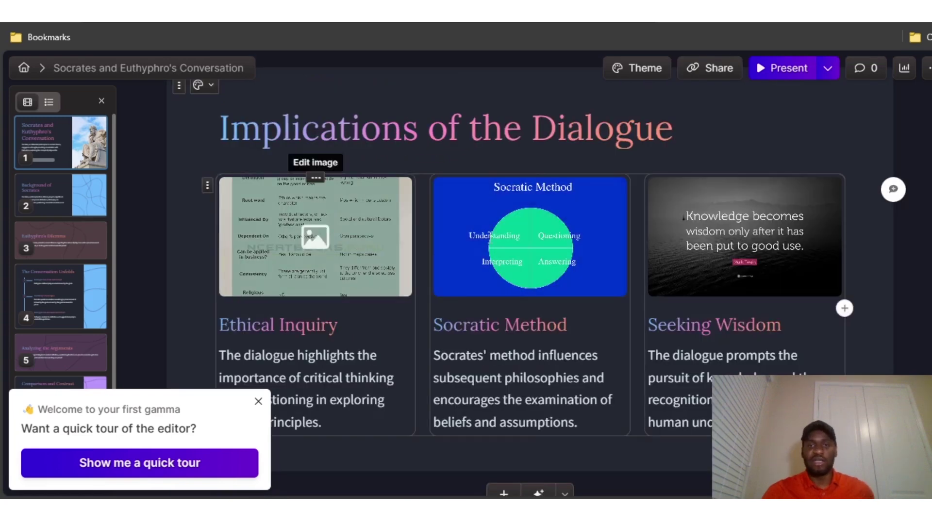
mouse_move(316, 237)
scroll(779, 210, down, 10)
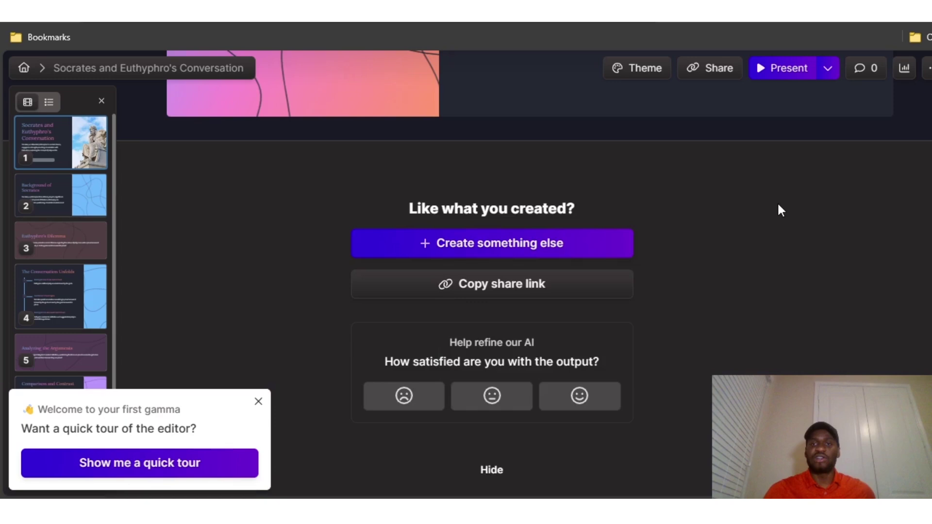
Step: Look over the Present options without choosing one, then bring up the Share window
click(828, 69)
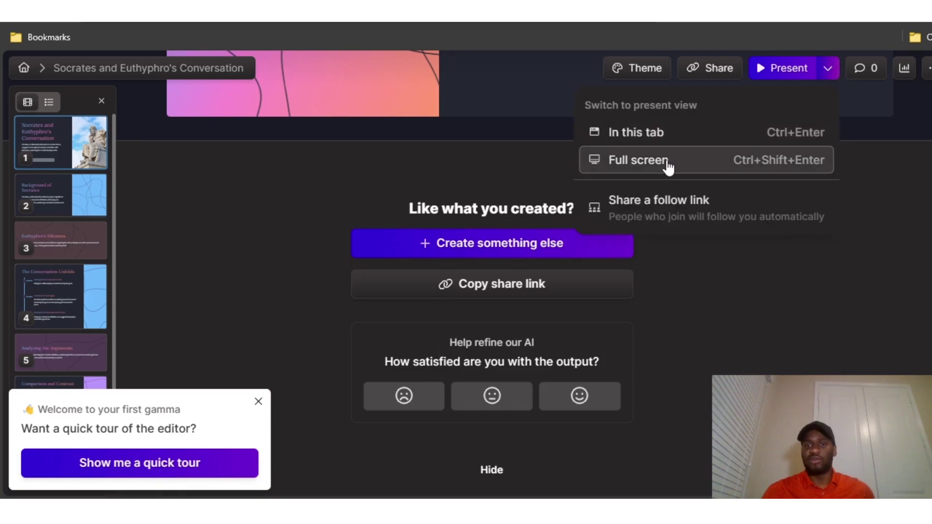
click(740, 80)
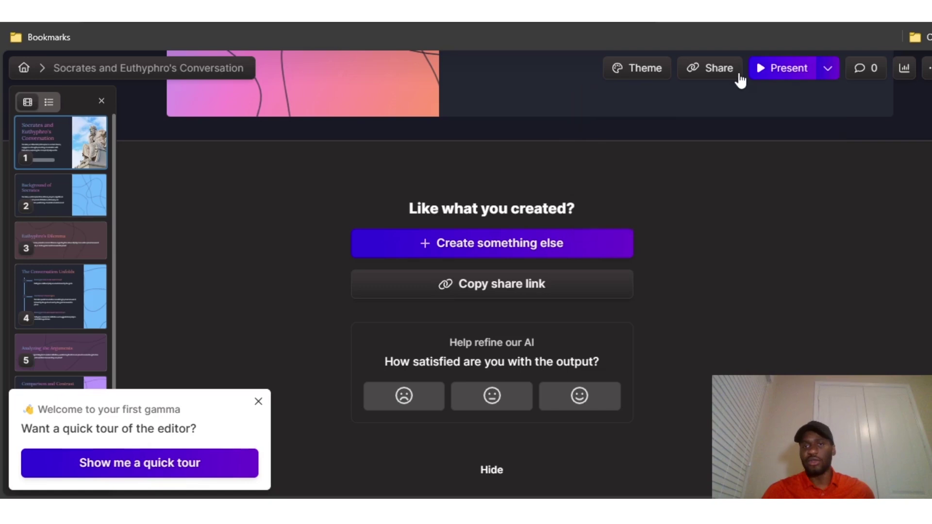
click(739, 74)
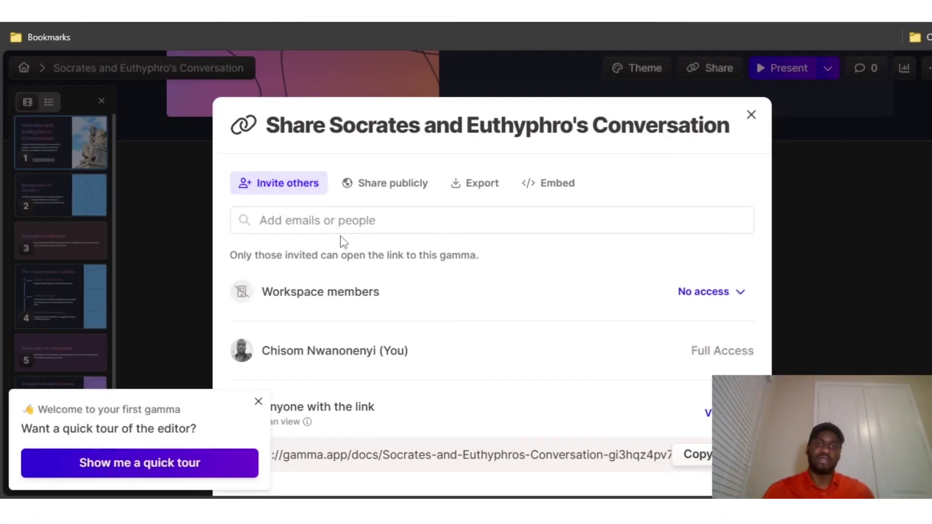
Step: Review the presentation's Export options and dismiss the welcome tour prompt
click(475, 183)
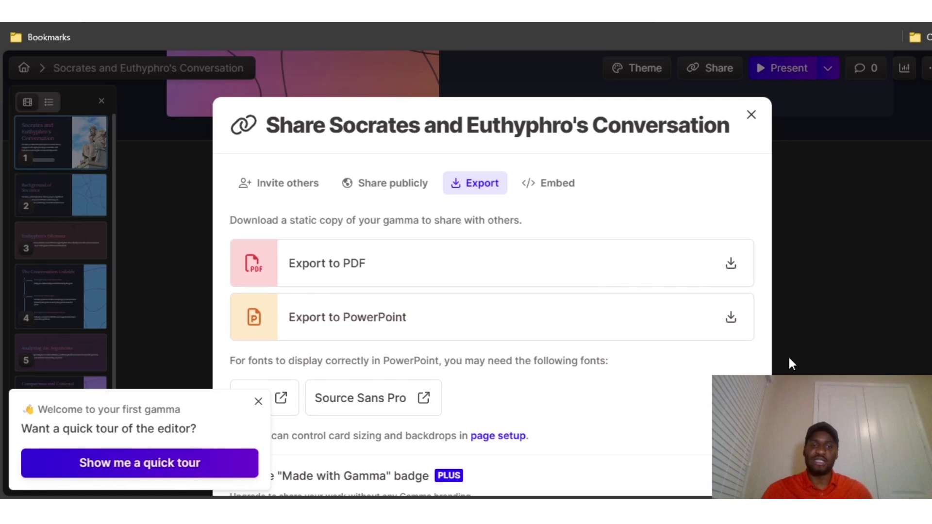
click(258, 402)
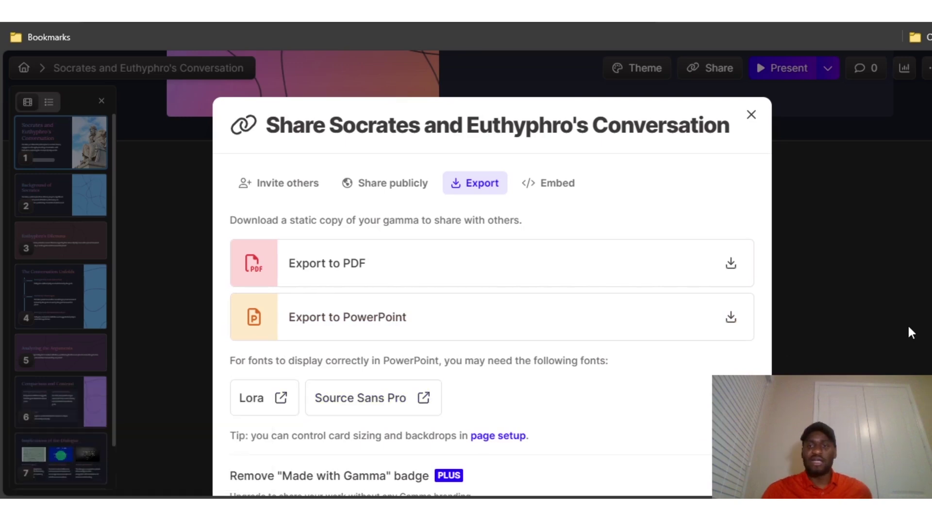
scroll(287, 362, down, 3)
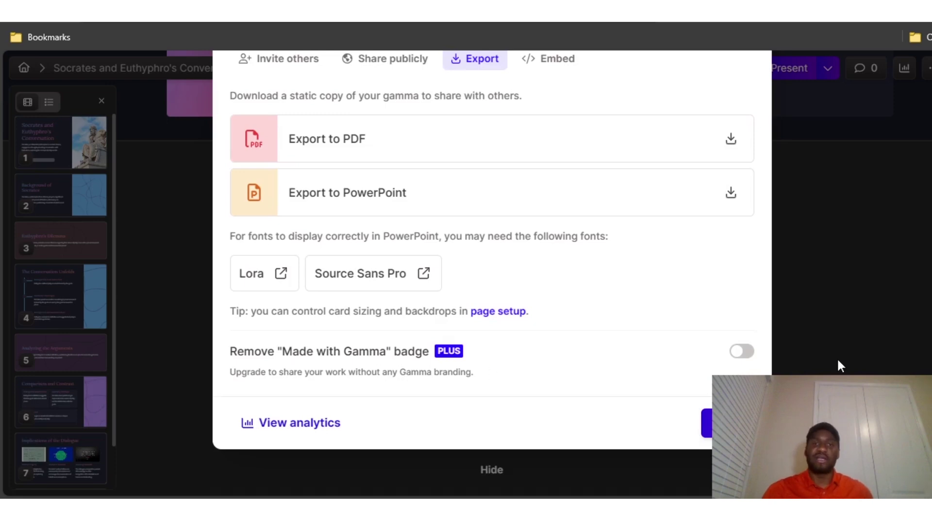
scroll(837, 357, up, 3)
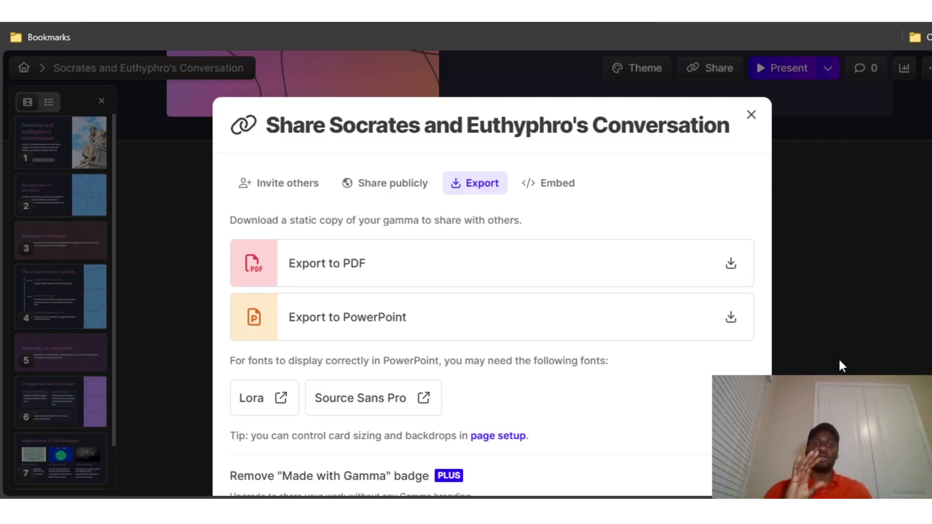
Step: Check the Embed code and public link options, then bring up Plans and Pricing
click(556, 191)
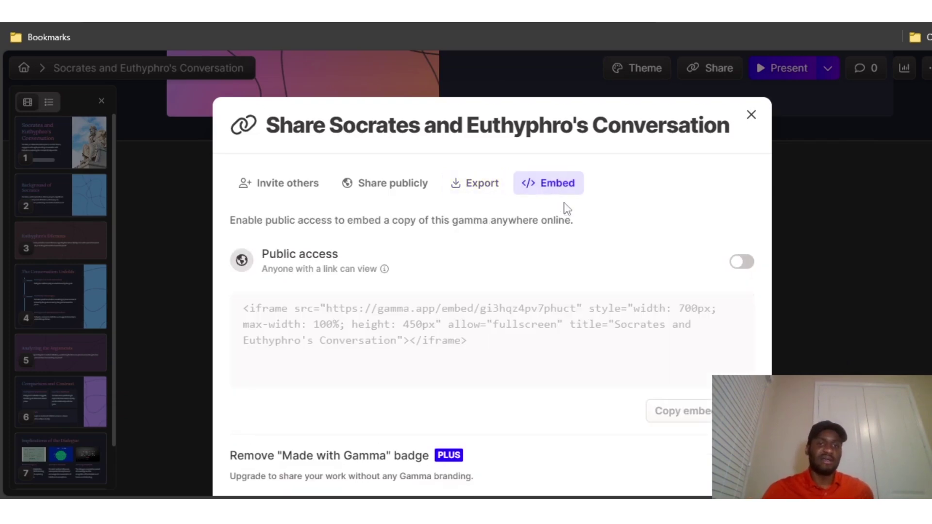
click(391, 188)
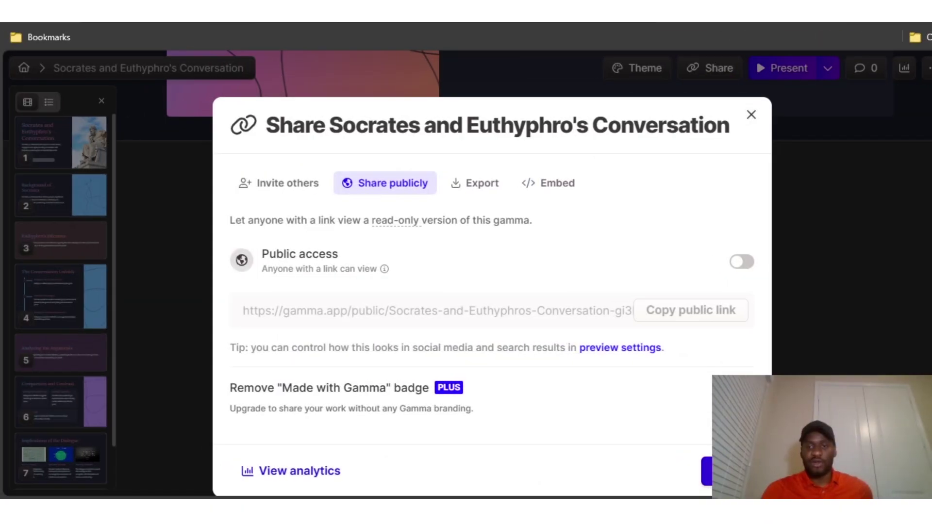
click(633, 392)
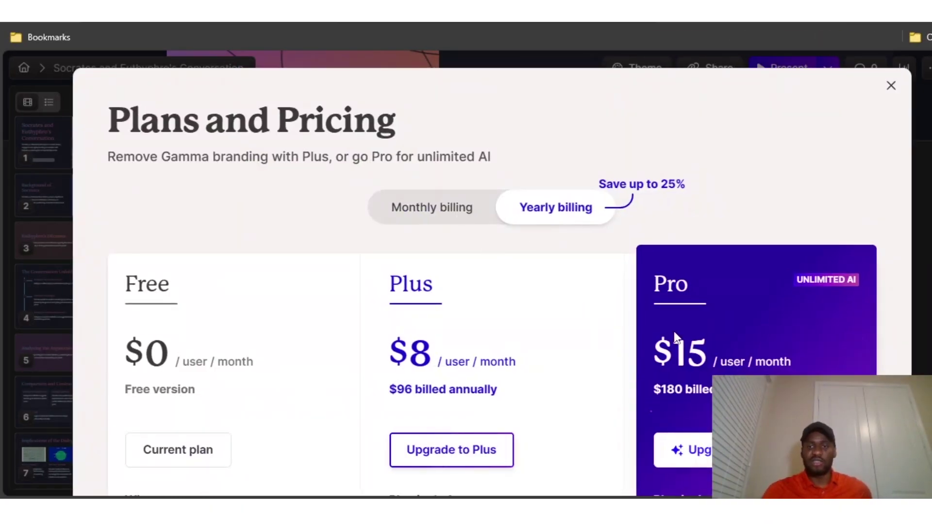
Step: Browse the Free, Plus ($8) and Pro ($15) plans, then close the pricing comparison
scroll(645, 358, down, 1)
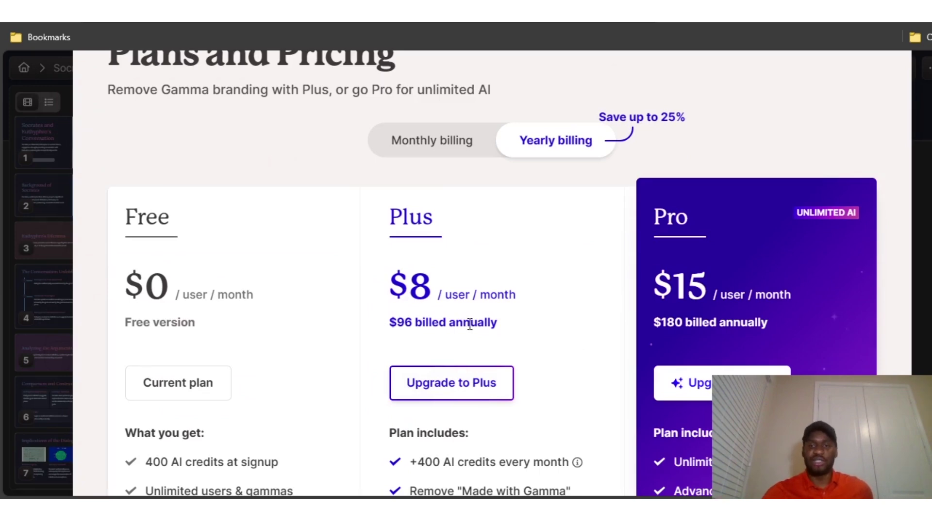
scroll(832, 299, down, 3)
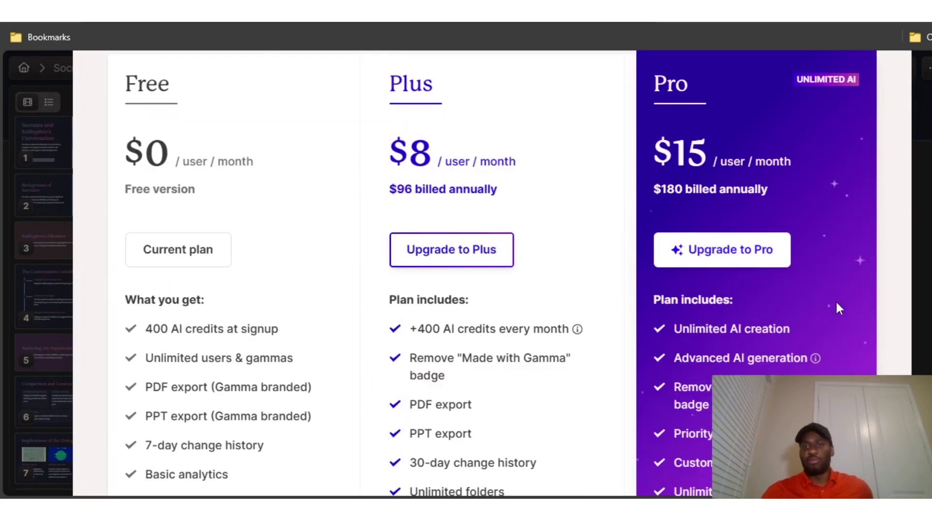
scroll(836, 303, up, 3)
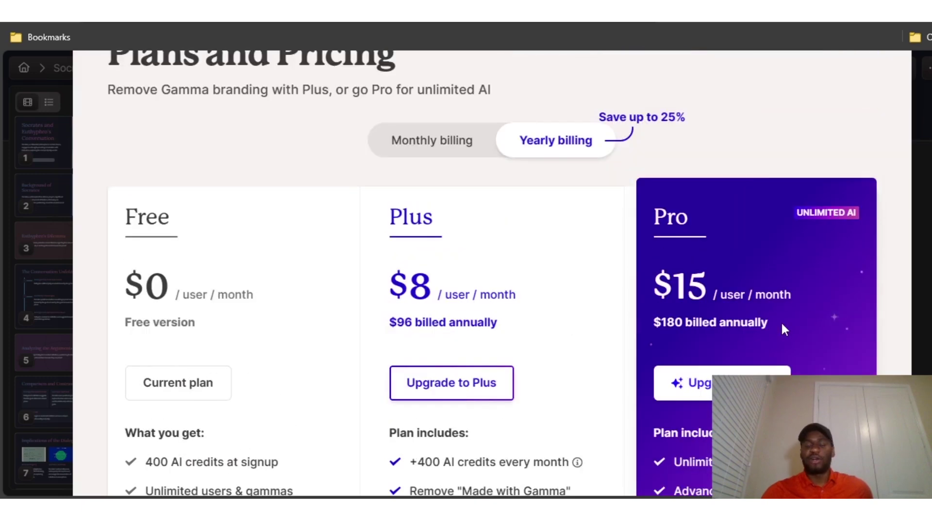
scroll(818, 351, down, 4)
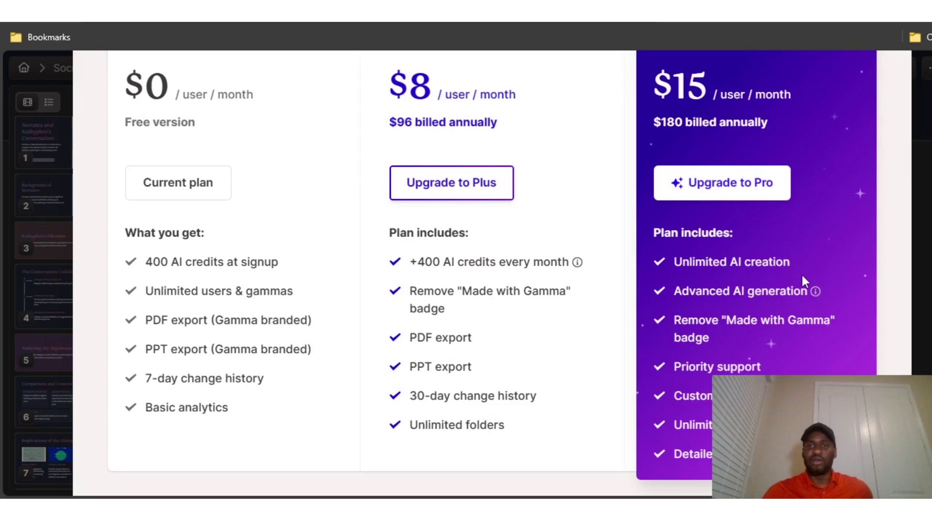
scroll(802, 280, up, 3)
scroll(802, 273, up, 2)
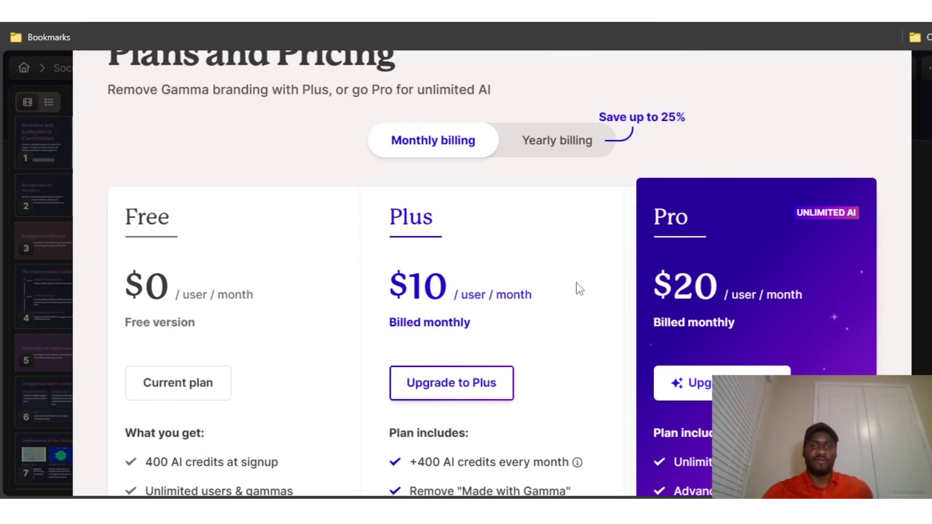
scroll(576, 286, down, 2)
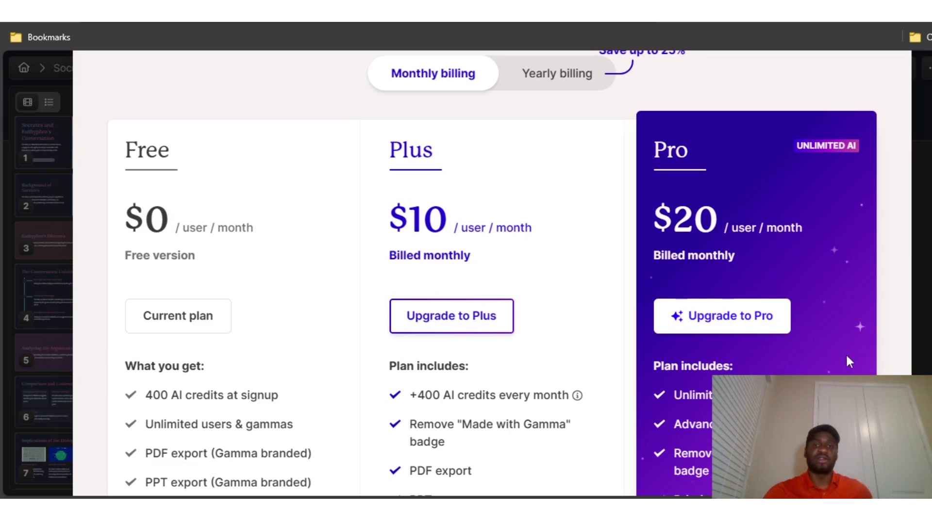
scroll(846, 356, up, 3)
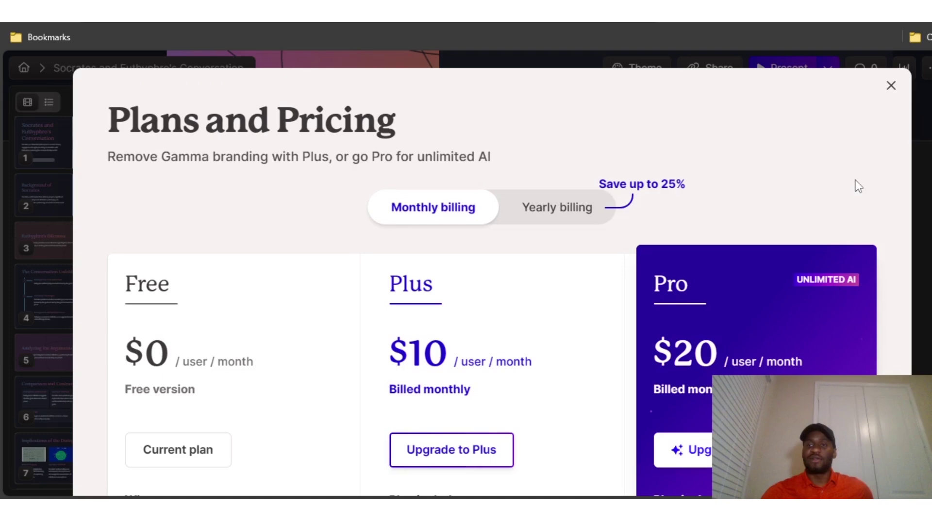
key(Escape)
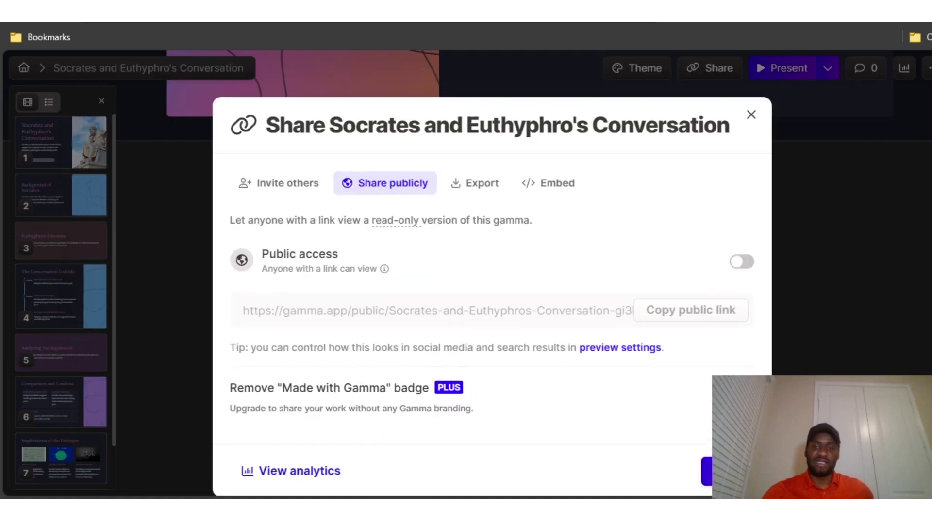